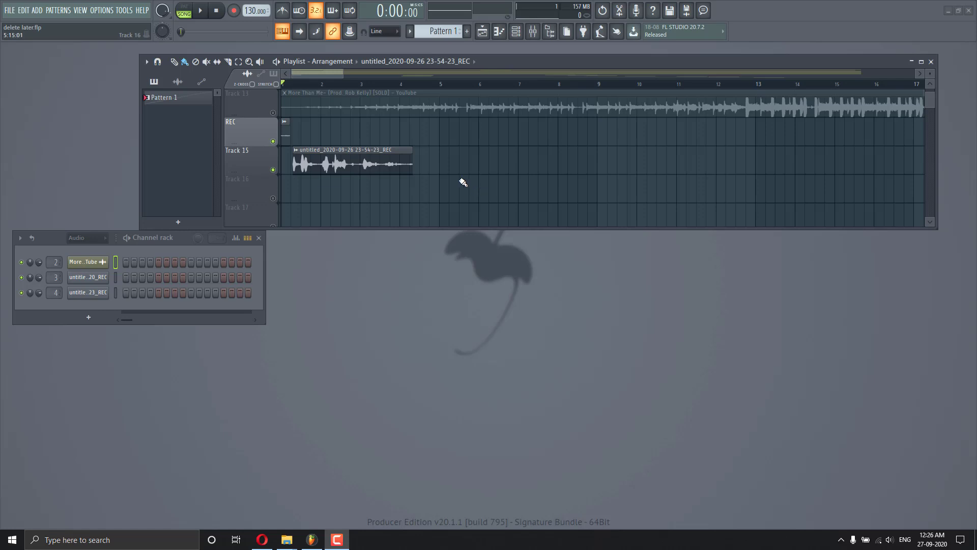
- Mute and then unmute the REC track and Track 15 in the playlist
click(273, 142)
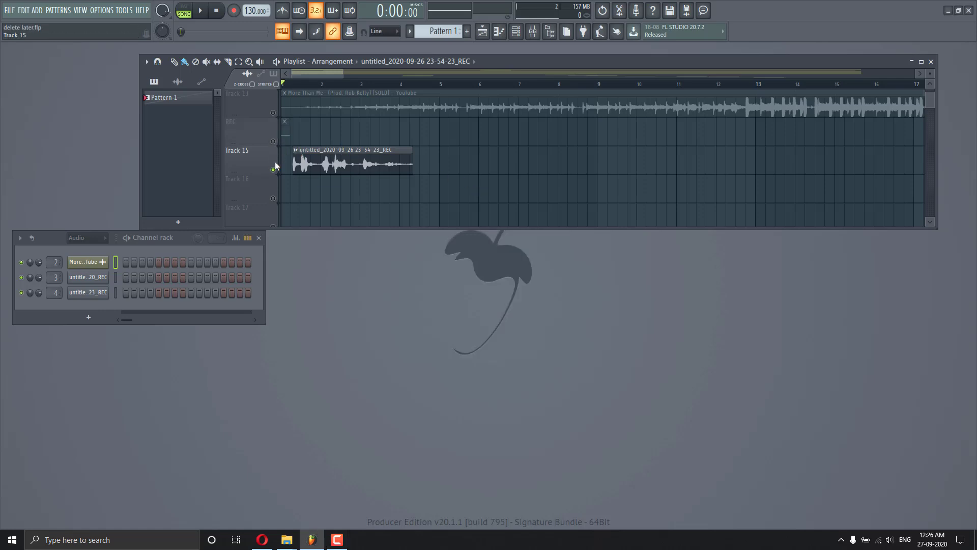
click(273, 169)
click(273, 142)
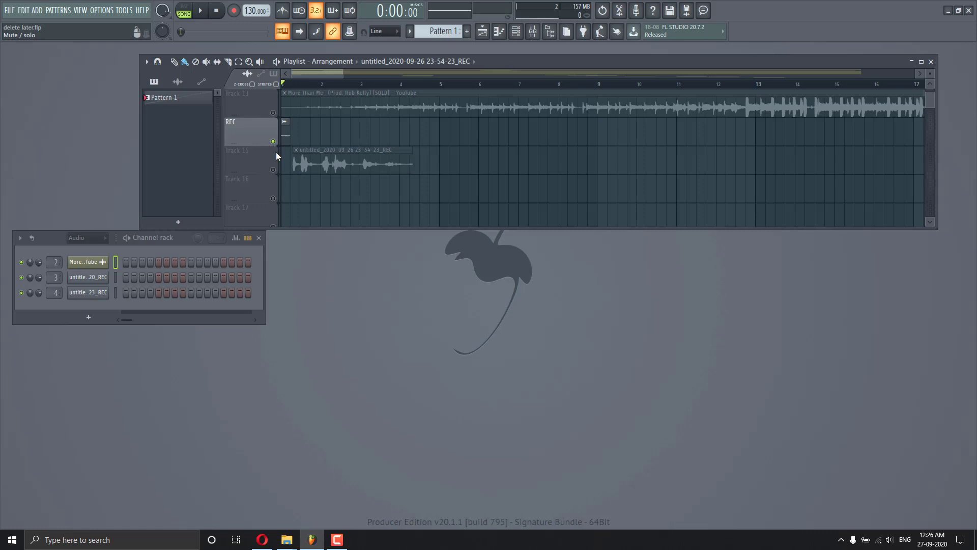
click(273, 170)
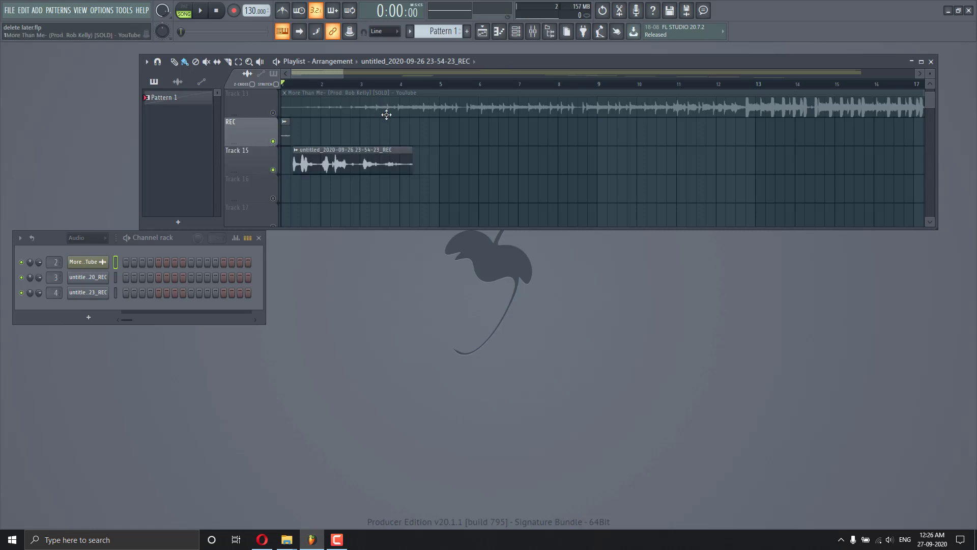
scroll(384, 109, up, 1)
scroll(310, 162, down, 1)
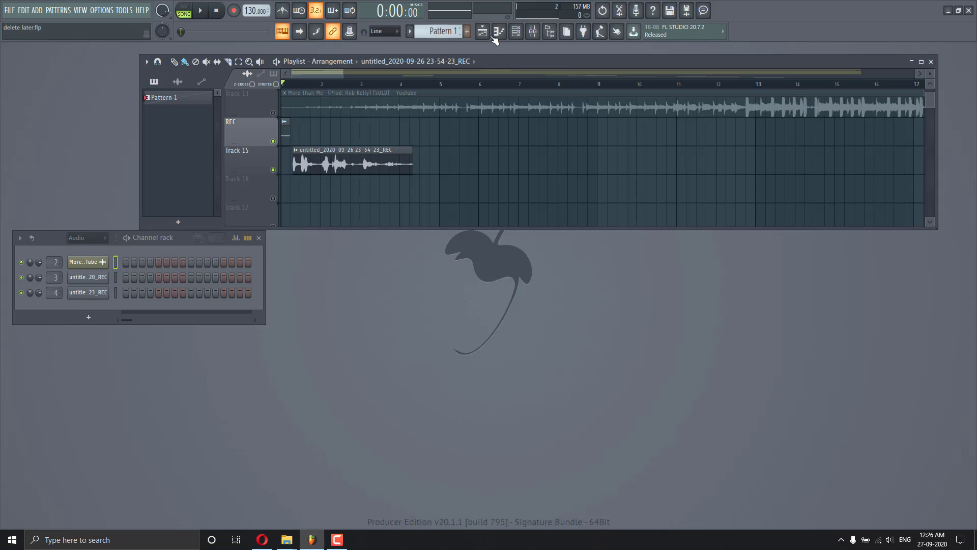
- In the Mixer, toggle the master and Insert 2 mutes, select Insert 3 and REC, then collapse it
click(535, 35)
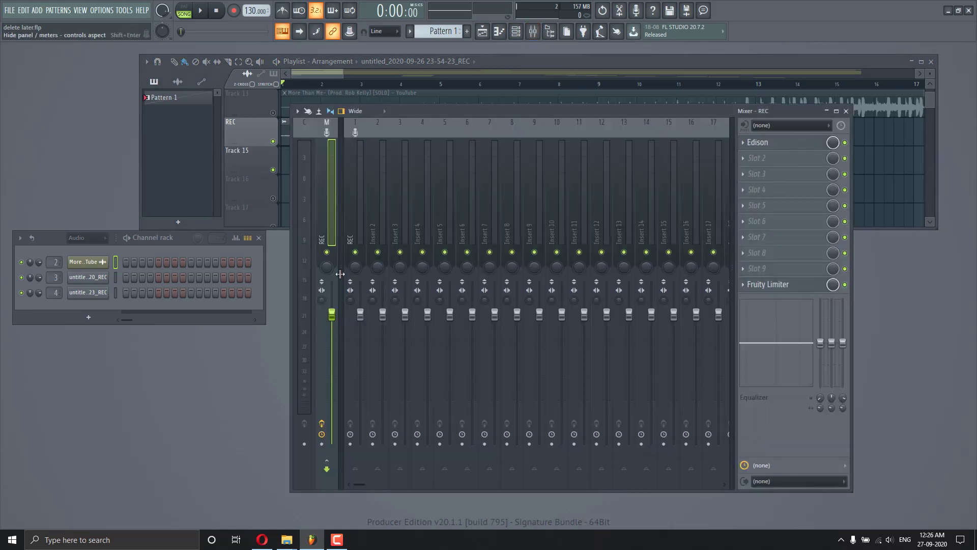
click(326, 253)
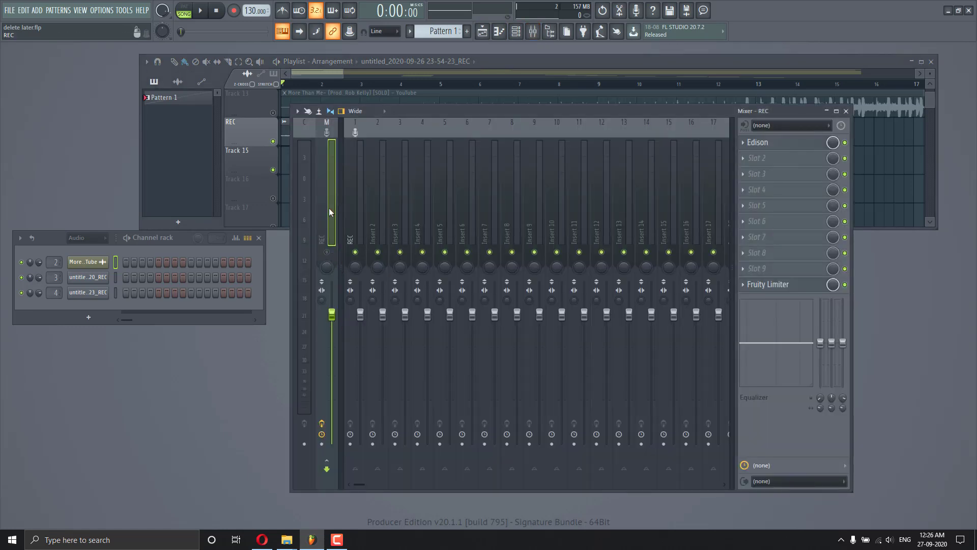
click(327, 253)
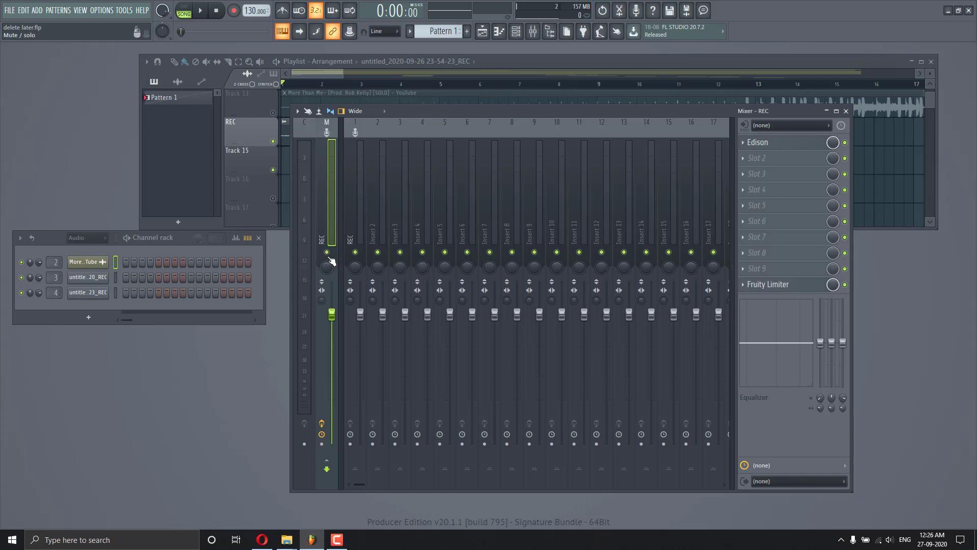
click(377, 252)
click(378, 253)
click(398, 213)
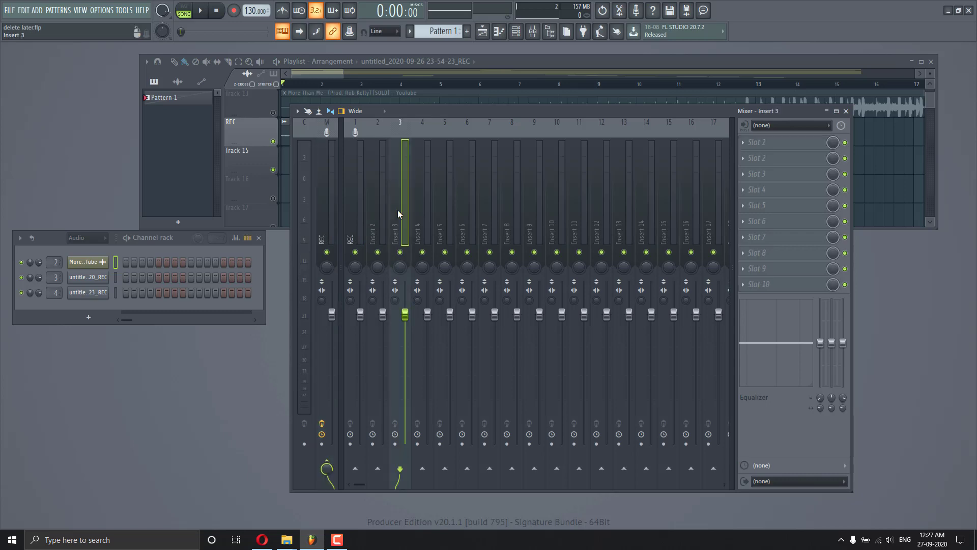
click(355, 221)
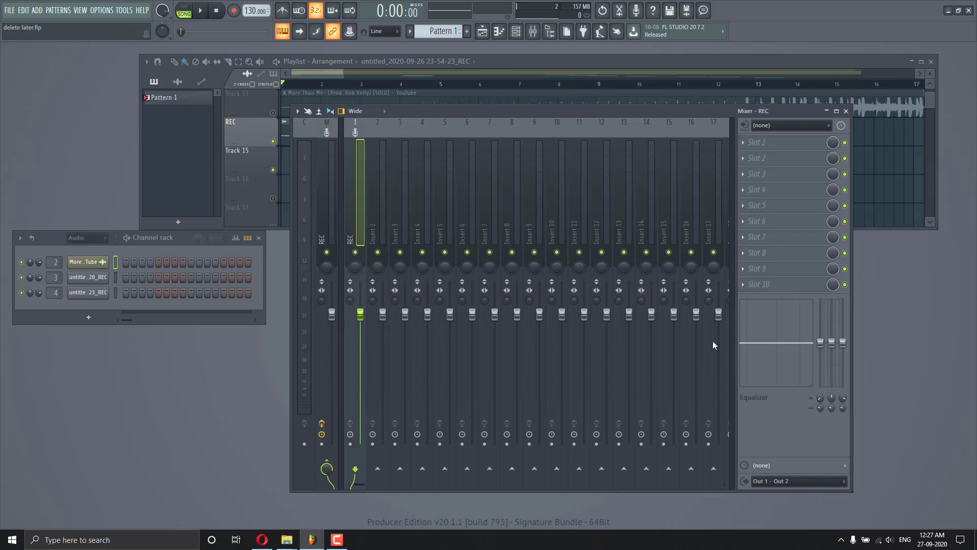
click(827, 111)
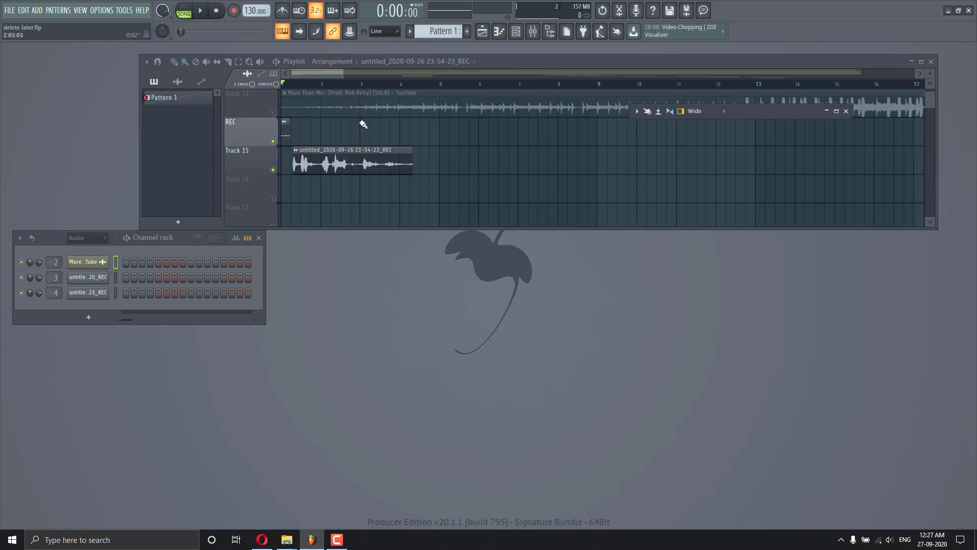
key(space)
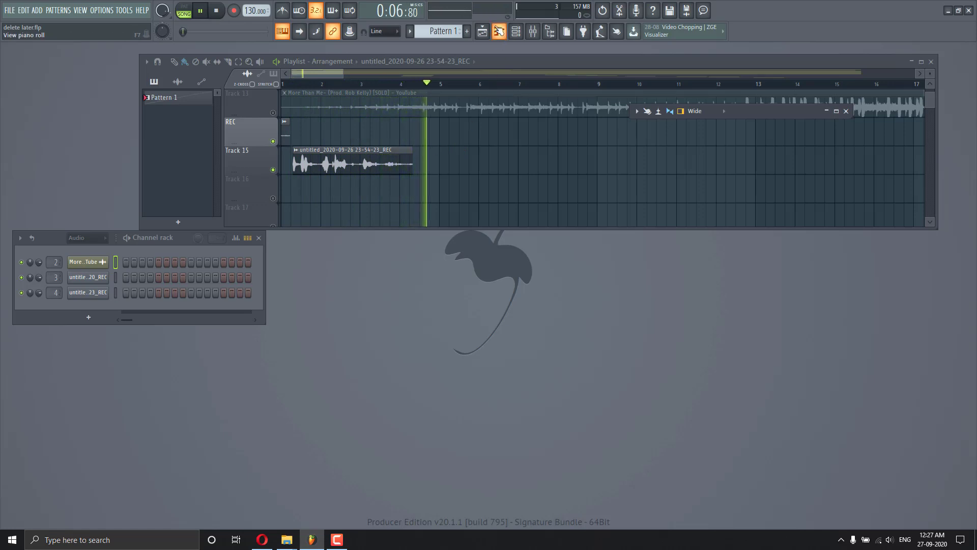
click(218, 11)
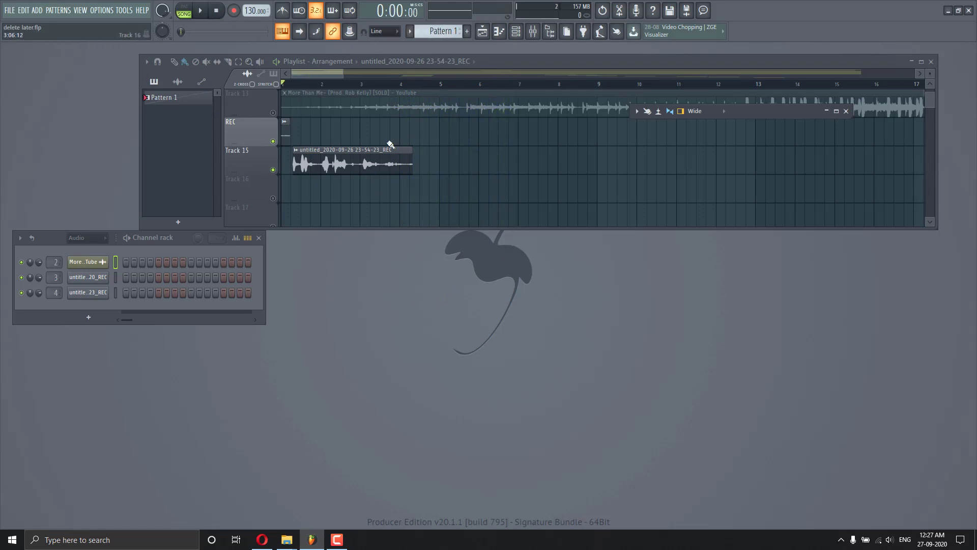
click(201, 11)
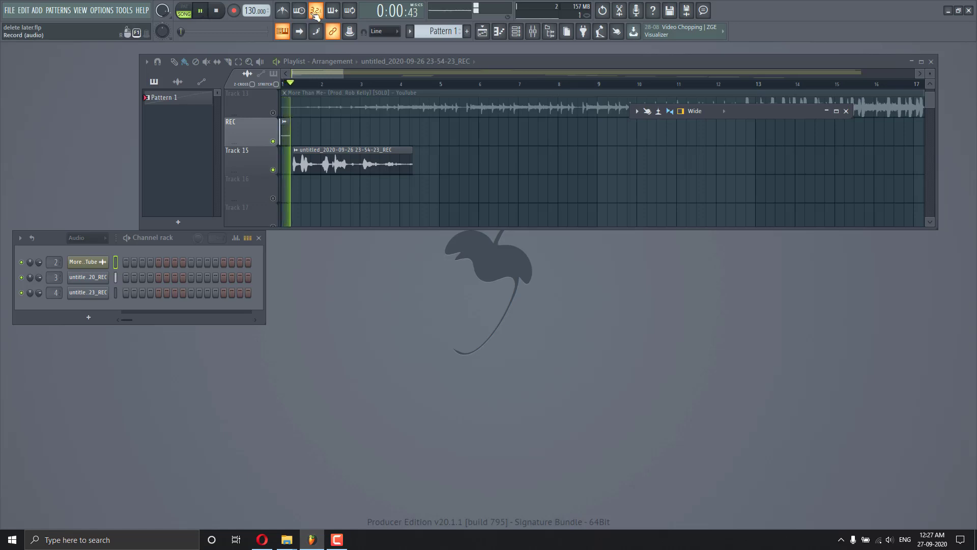
click(204, 11)
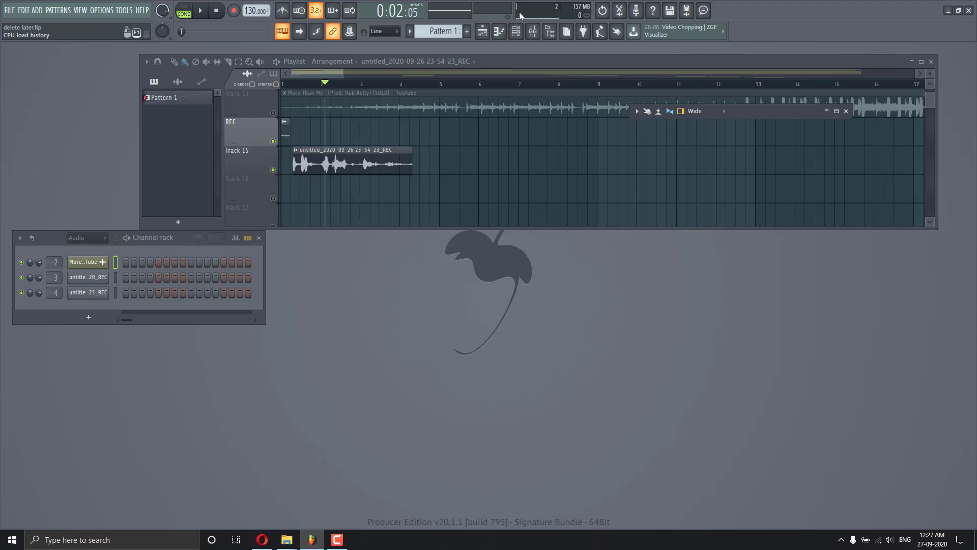
click(204, 10)
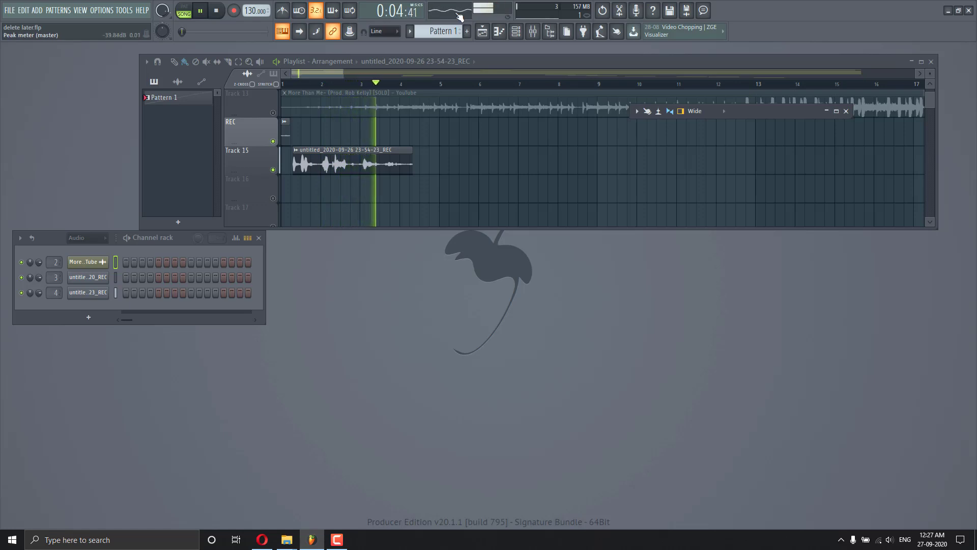
click(223, 12)
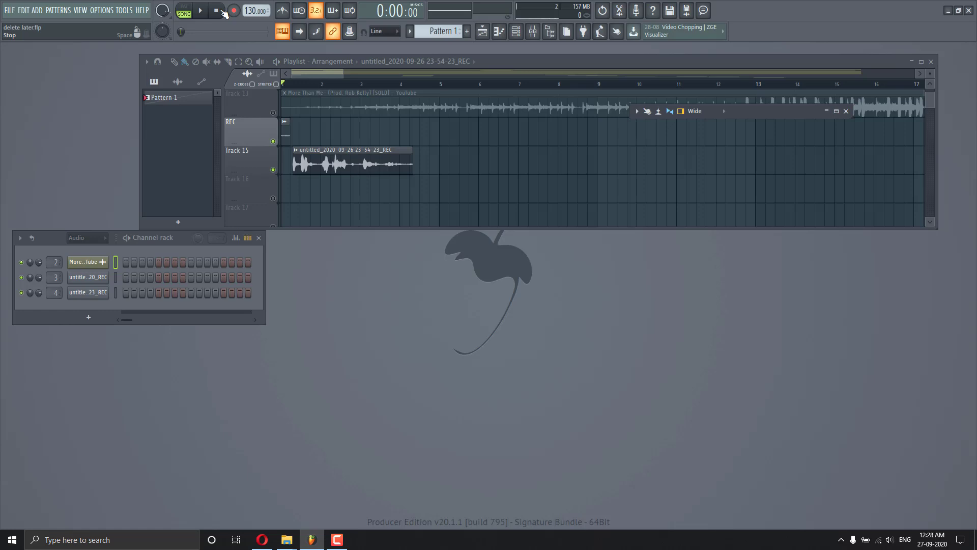
- Open delete later.flp through File > Open, declining to save the current changes
click(15, 10)
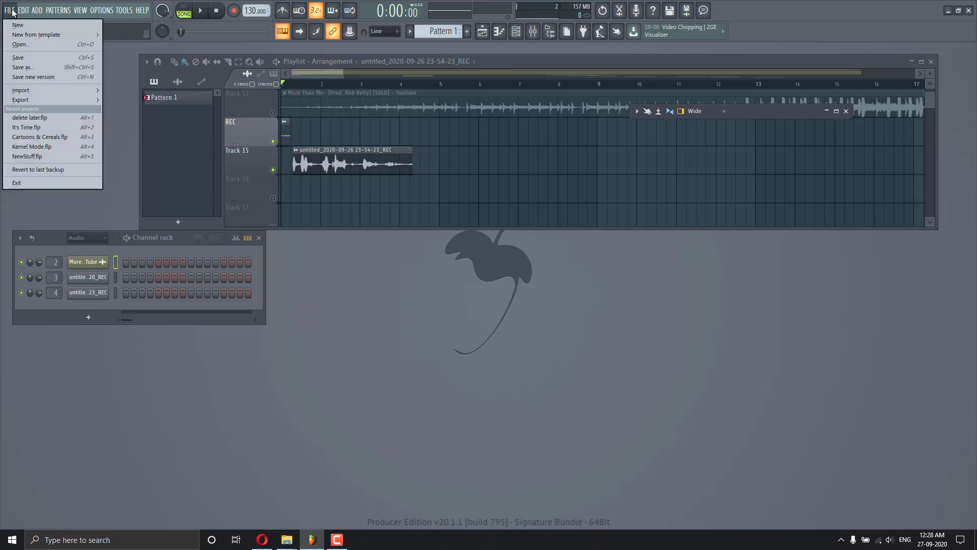
click(27, 46)
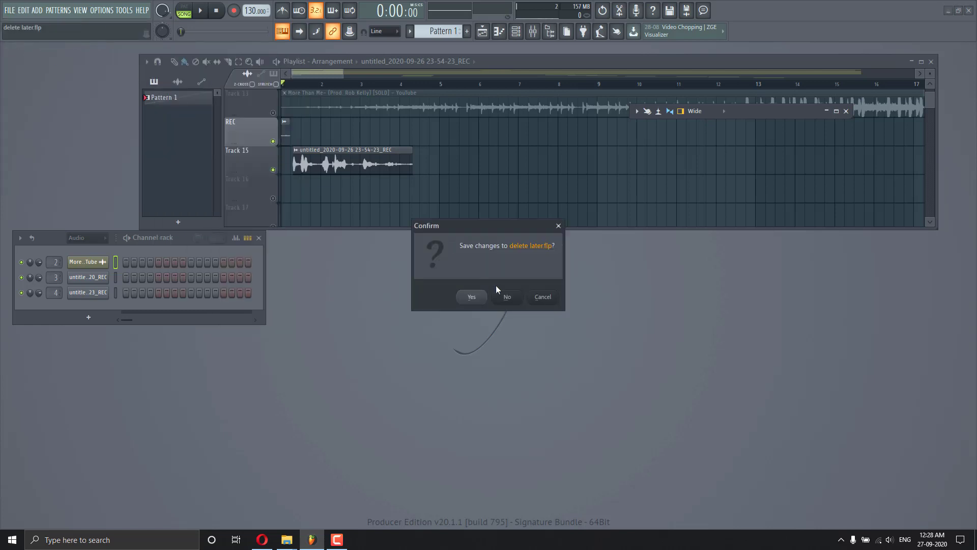
click(506, 297)
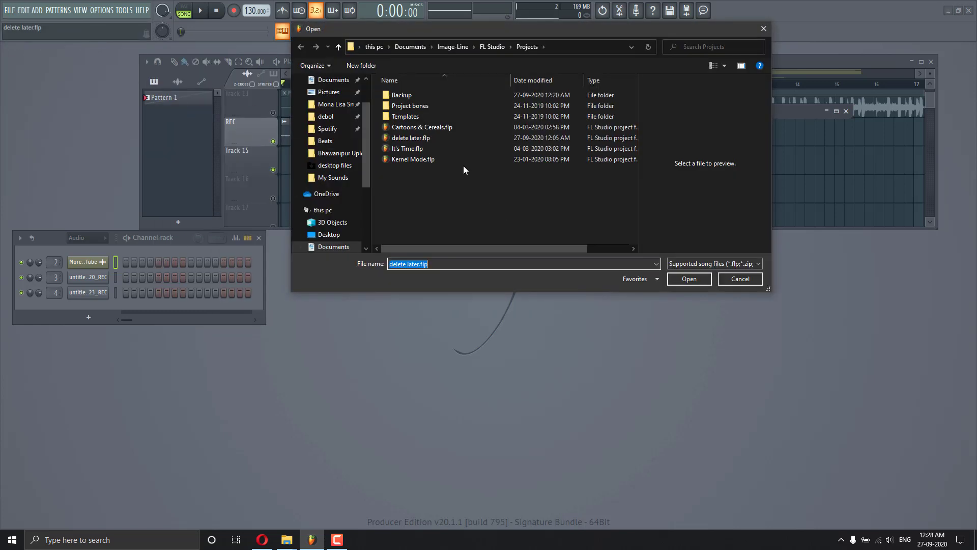
click(437, 135)
click(688, 279)
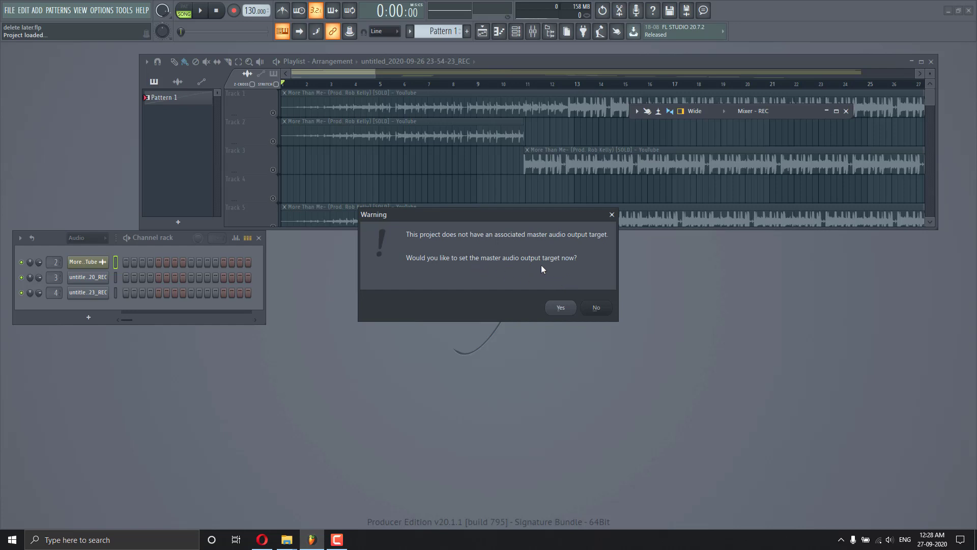
- Accept setting the master output target now, and position the mixer over the playlist
click(561, 308)
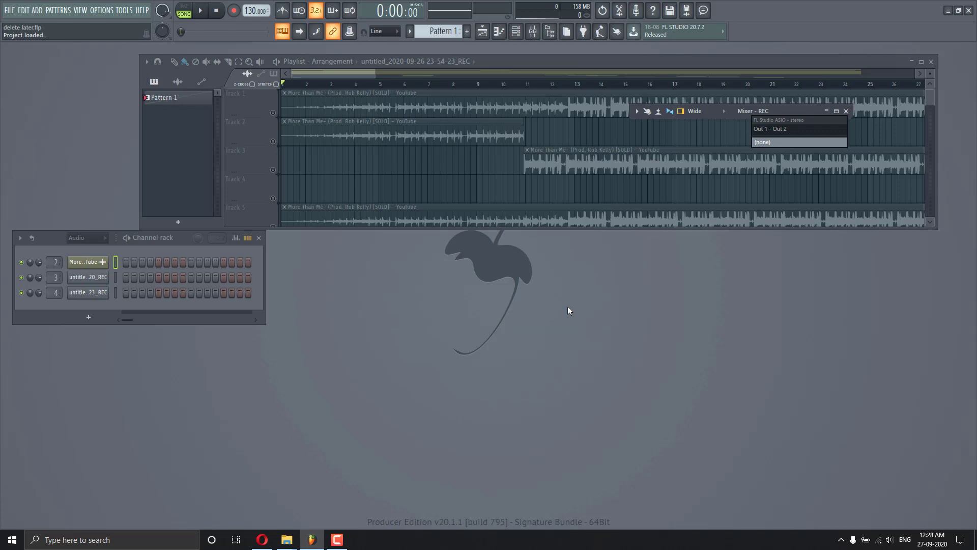
click(838, 113)
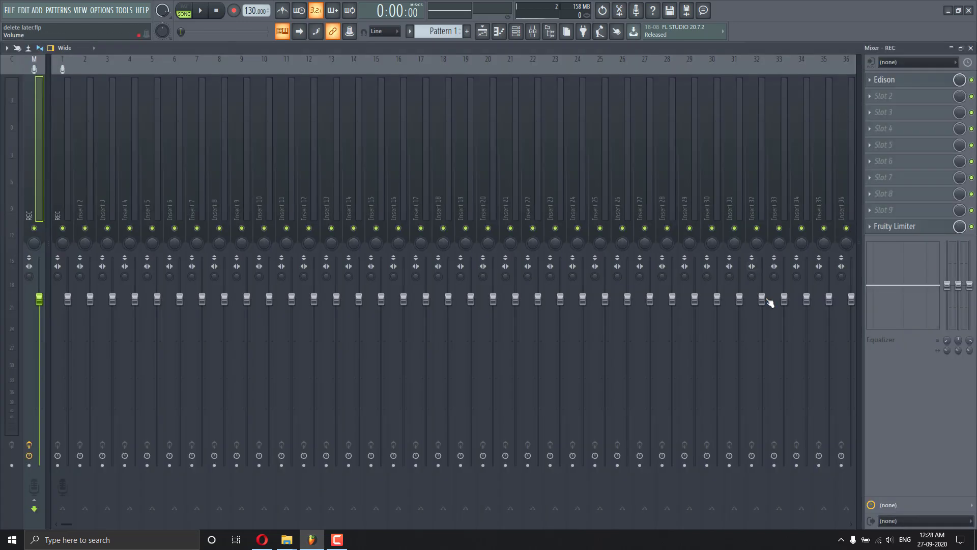
click(960, 48)
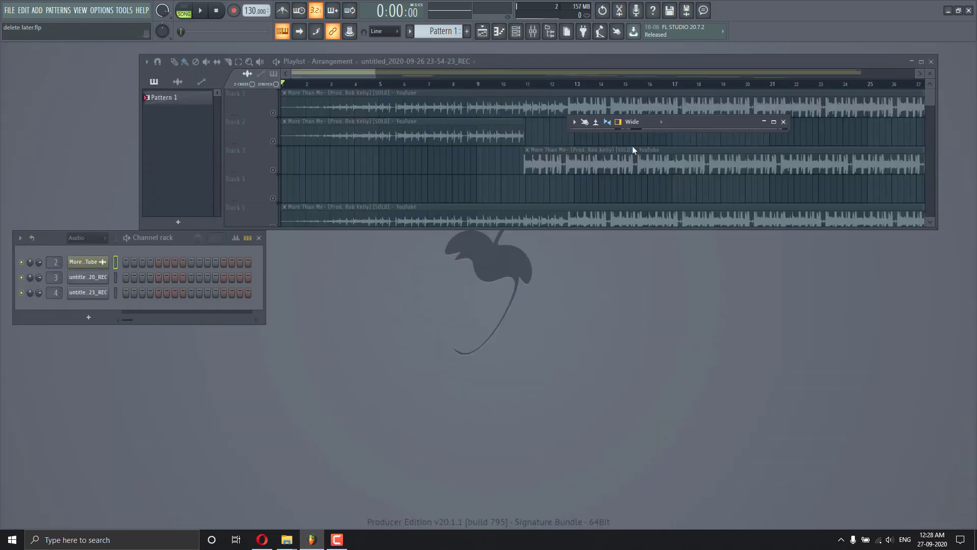
click(579, 238)
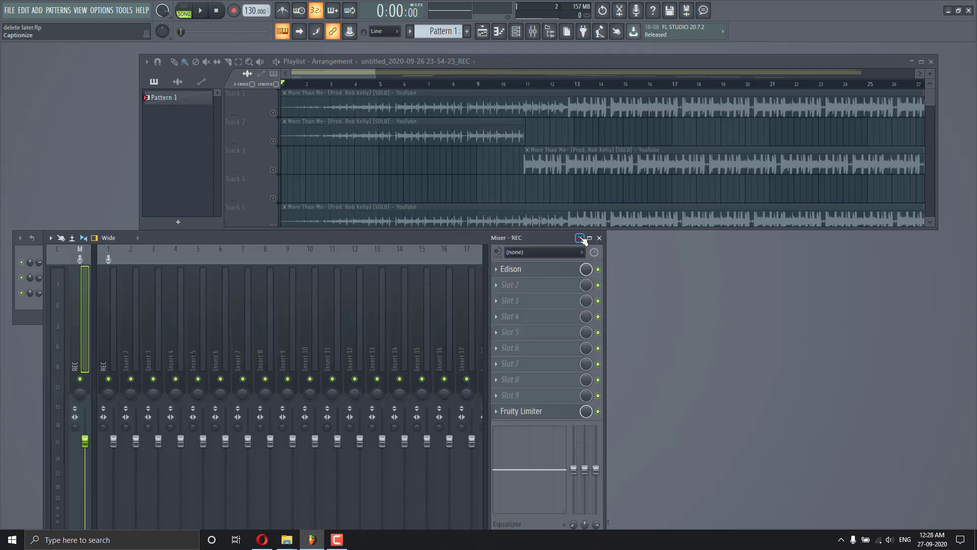
drag(396, 235, 581, 108)
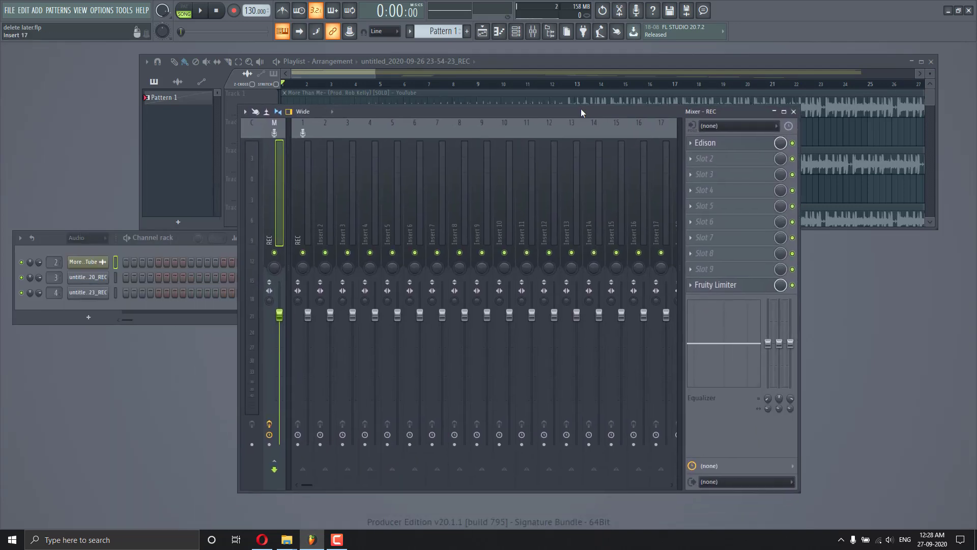
- Route the master output to Out 1 - Out 2 and play the project to confirm audio
click(739, 483)
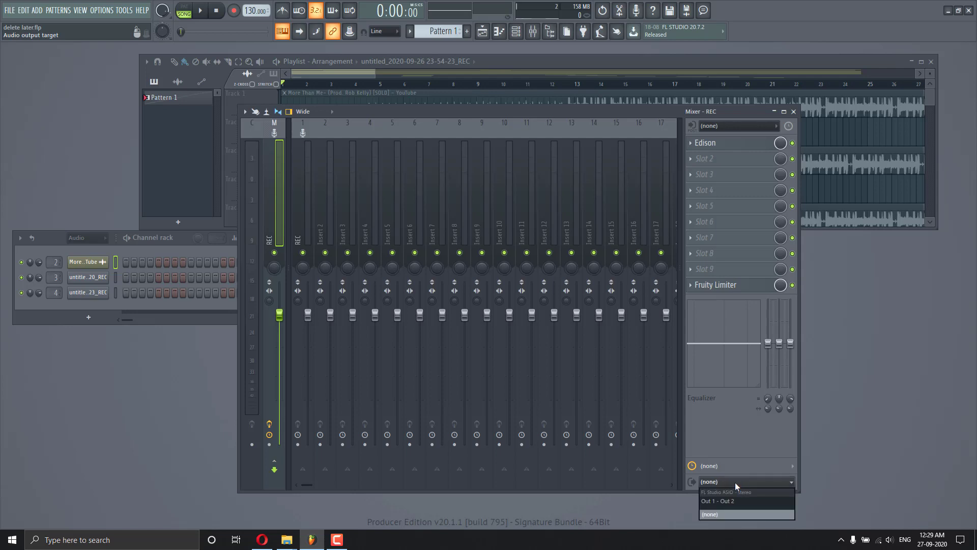
click(742, 501)
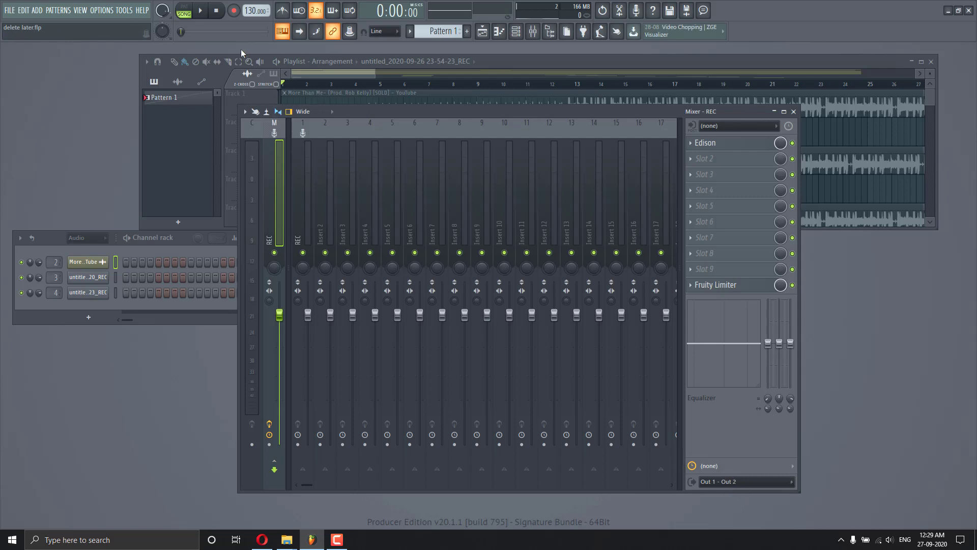
click(201, 11)
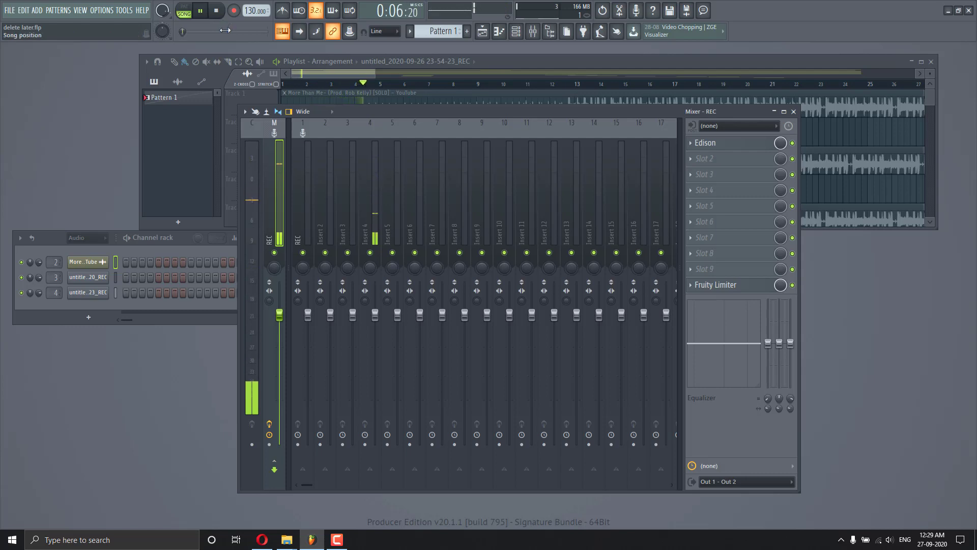
click(216, 11)
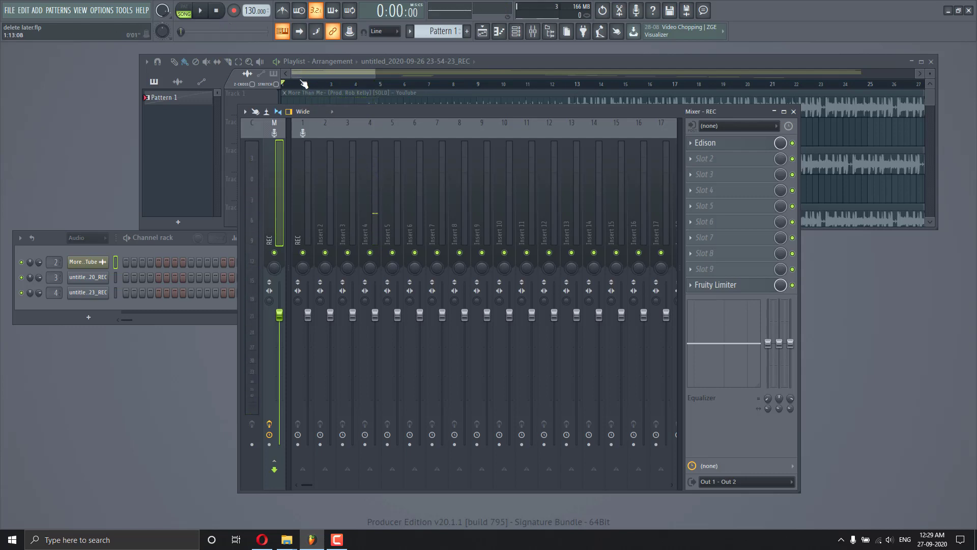